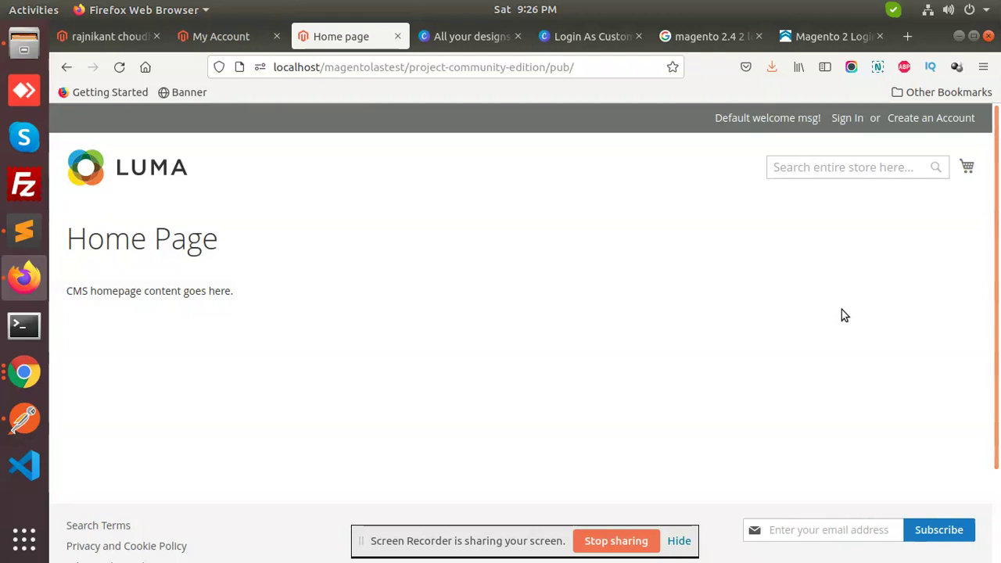
# Step: Switch from the Luma storefront to the Magento Admin tab showing the customer edit page
pyautogui.click(143, 37)
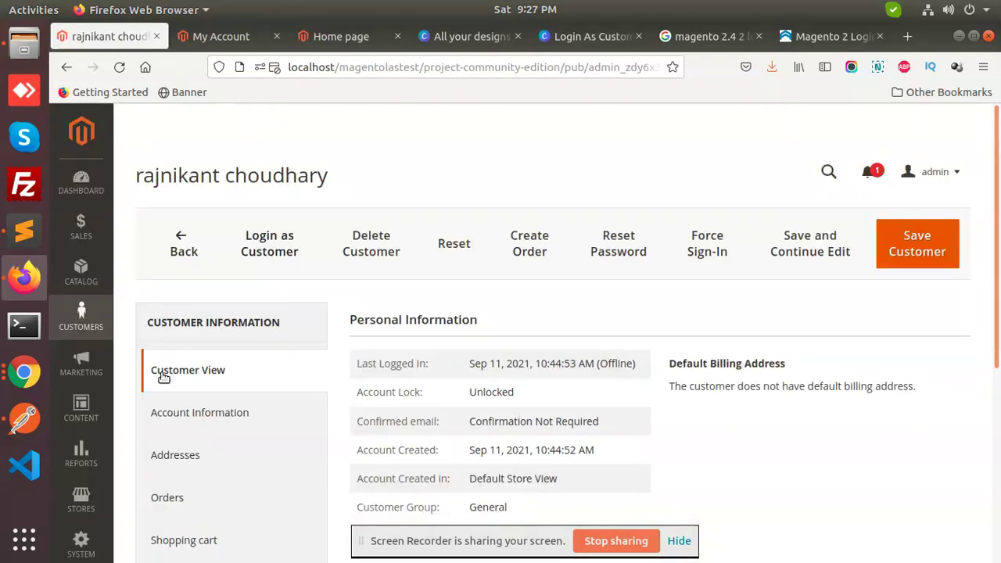
# Step: From Content > Pages, open the Home page for editing and expand its Content section
pyautogui.click(86, 413)
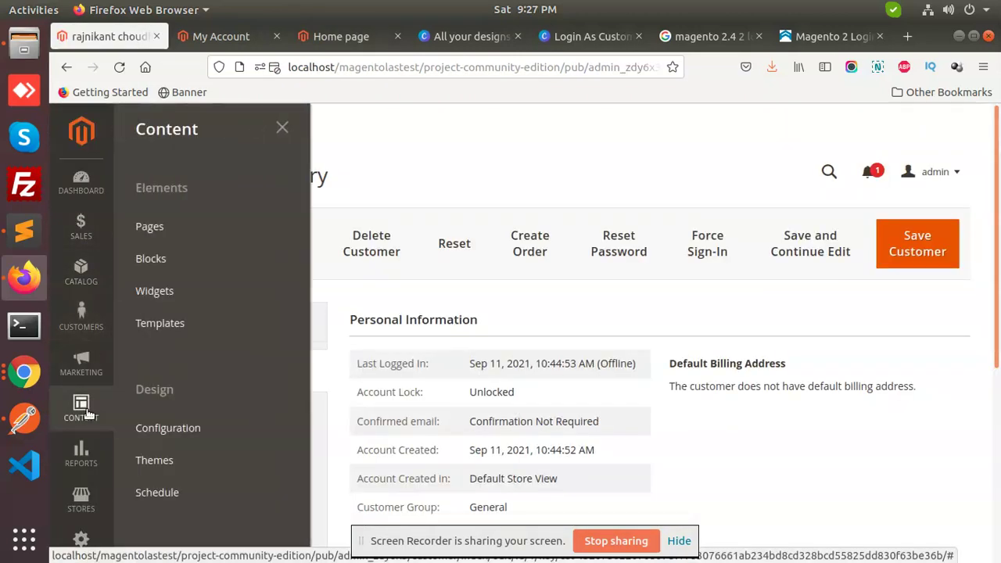
pyautogui.click(162, 233)
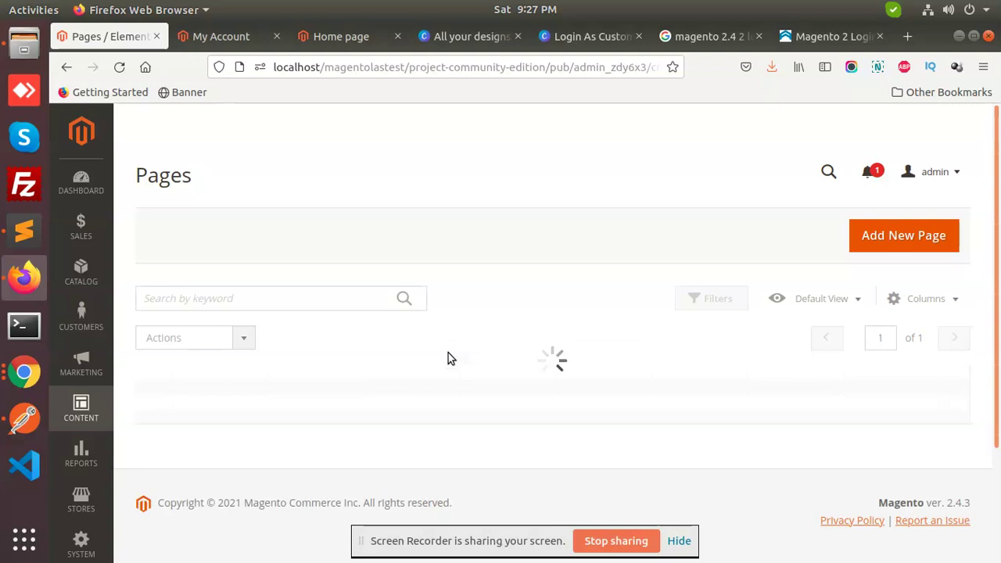
pyautogui.scroll(-3, 531, 301)
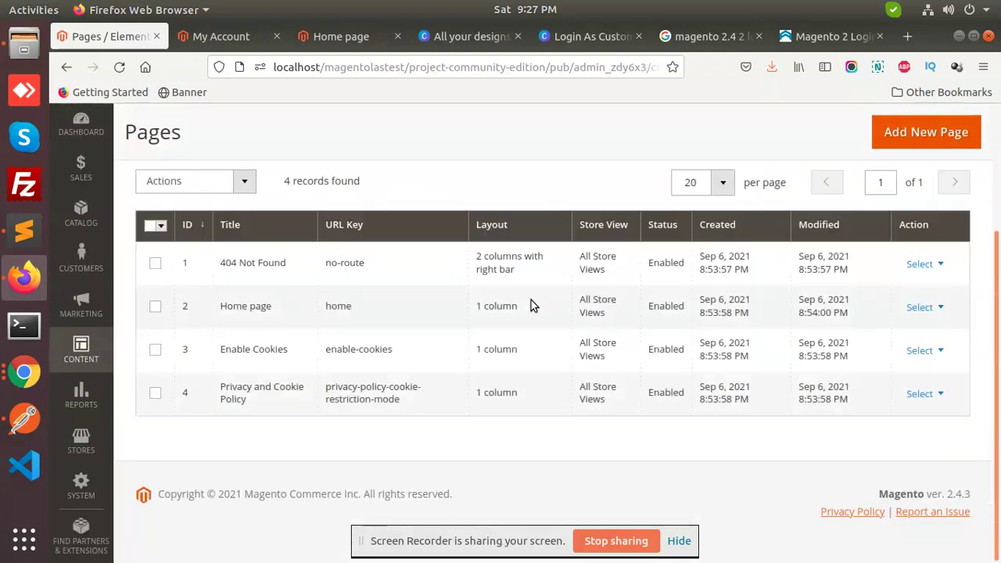
pyautogui.click(906, 311)
pyautogui.click(931, 335)
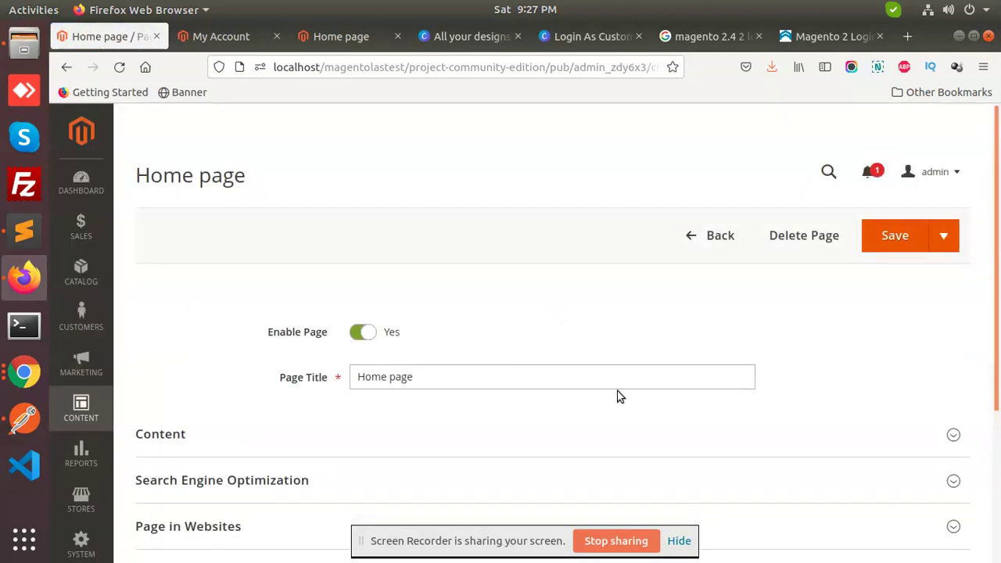
pyautogui.scroll(-5, 999, 271)
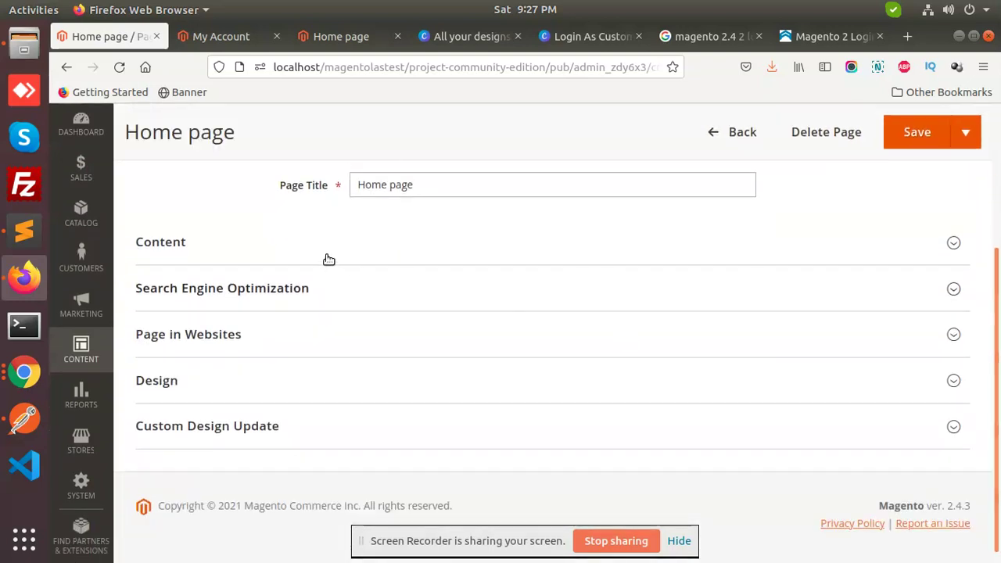
pyautogui.click(312, 246)
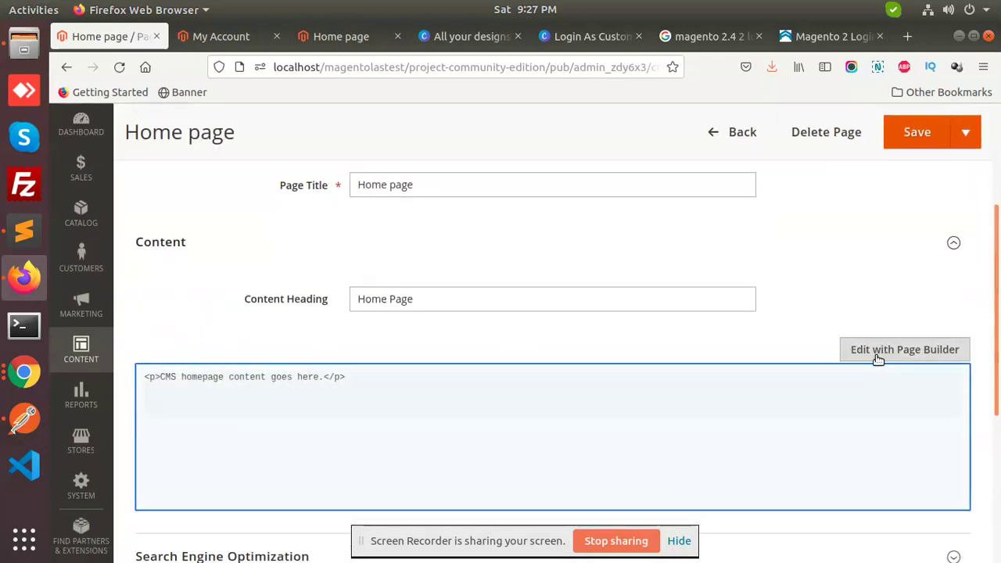
# Step: Launch Page Builder and drop a two-column 6/12 layout below the existing homepage text
pyautogui.click(867, 352)
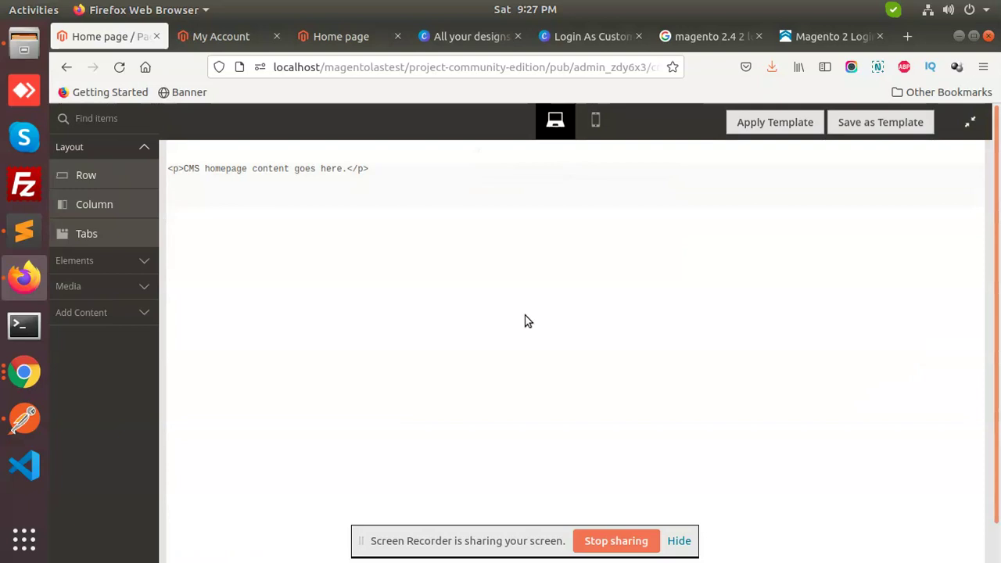
pyautogui.moveTo(295, 161)
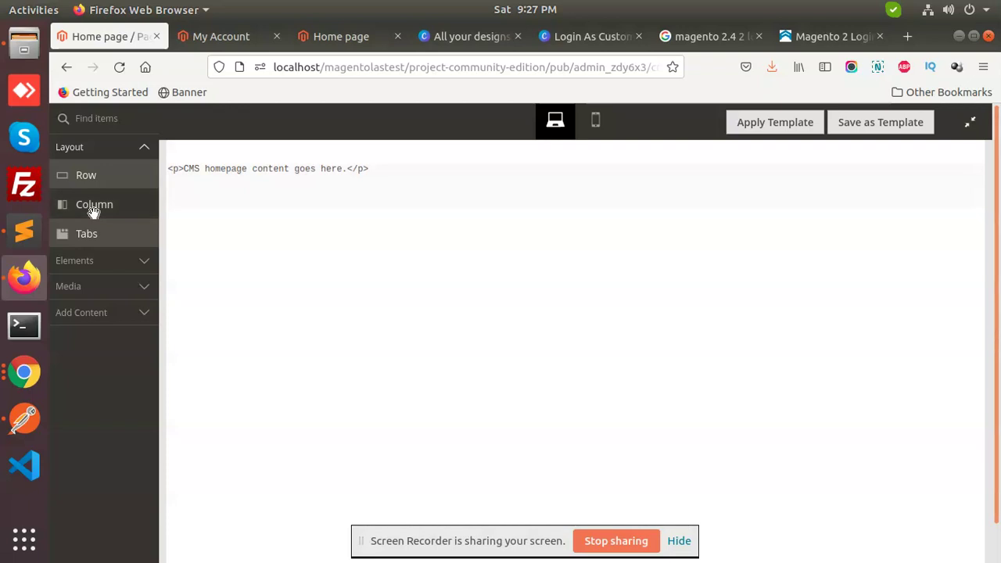
pyautogui.moveTo(98, 211); pyautogui.dragTo(292, 280)
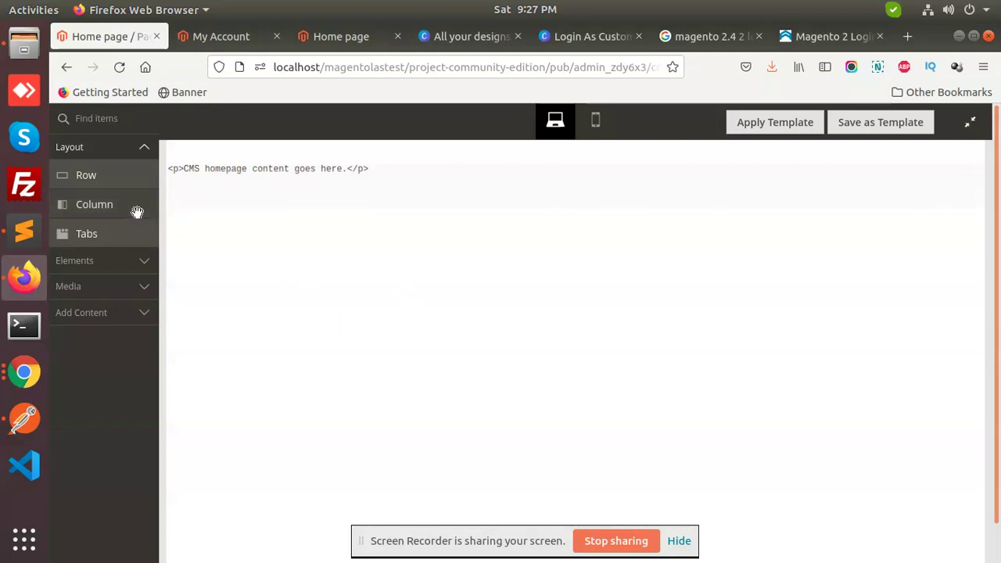
pyautogui.moveTo(118, 204); pyautogui.dragTo(375, 205)
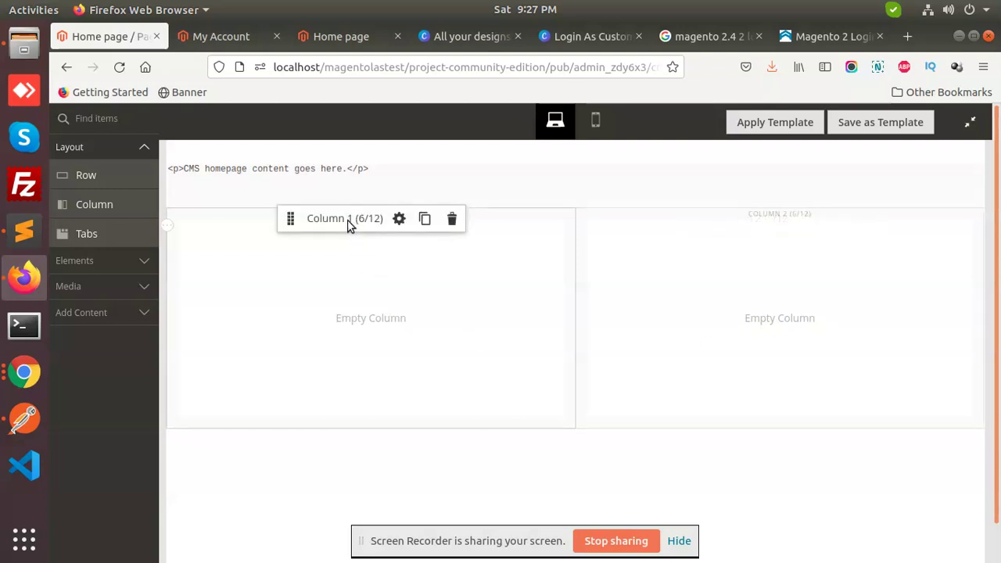
pyautogui.click(399, 218)
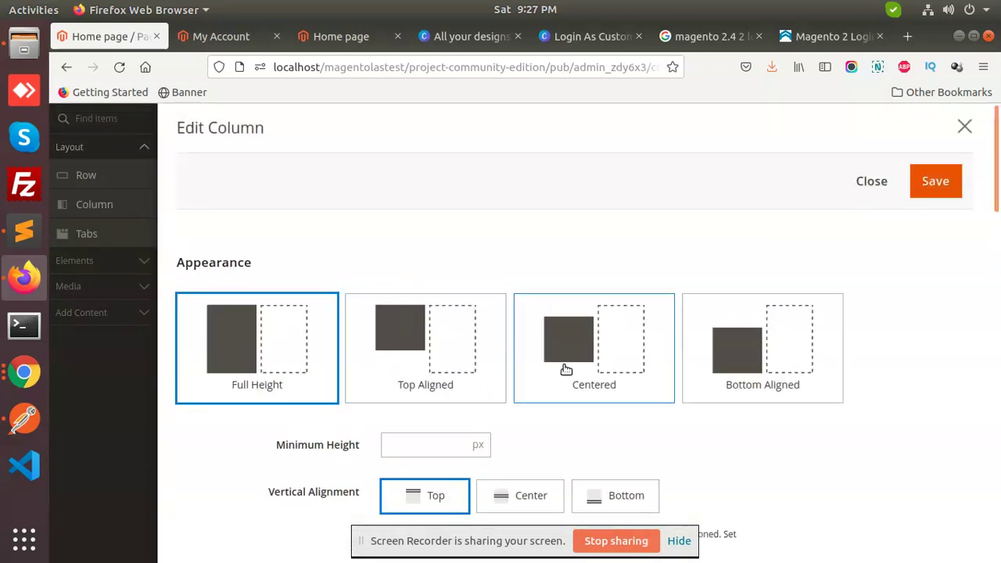
pyautogui.scroll(-4, 630, 446)
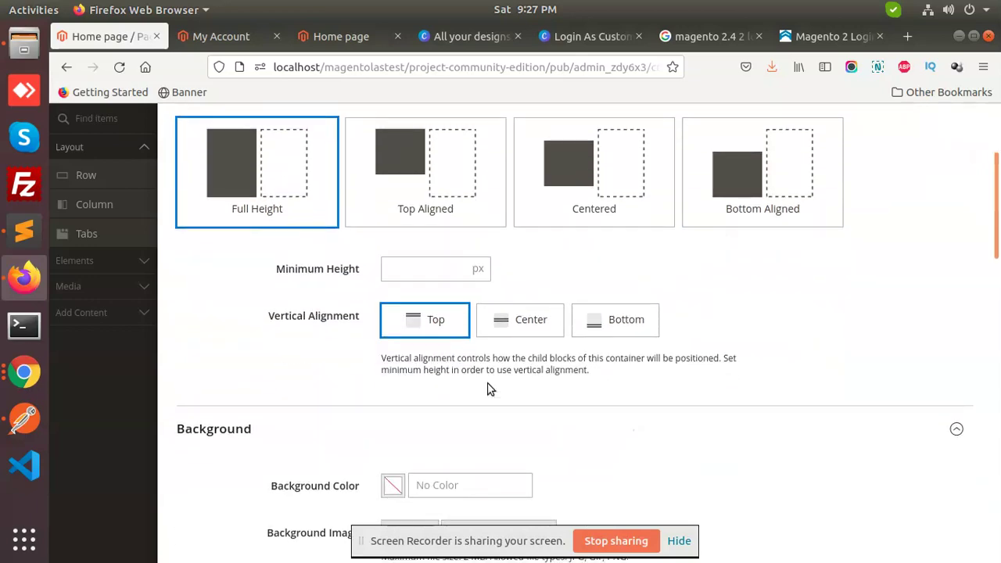
pyautogui.scroll(-6, 529, 421)
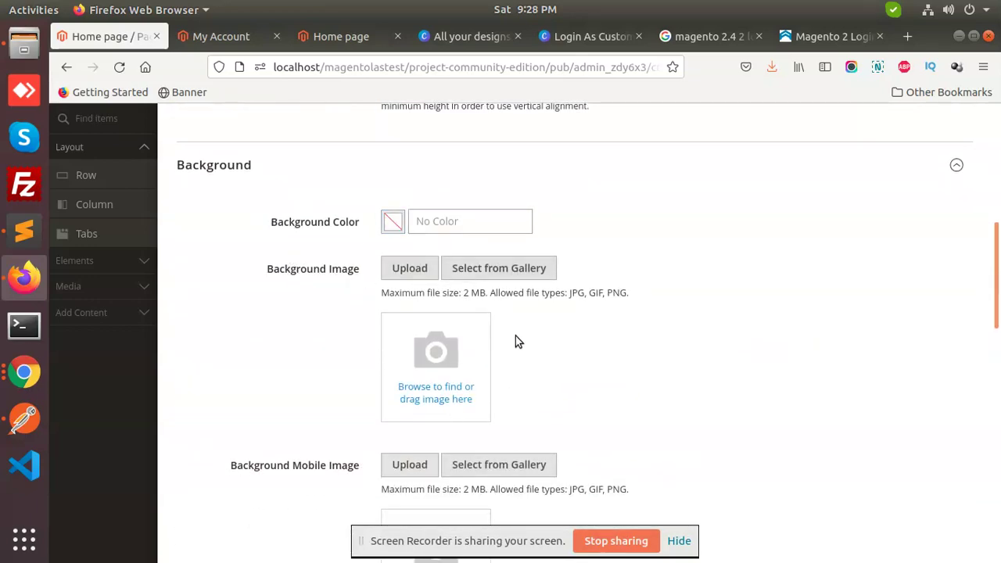
pyautogui.scroll(2, 469, 367)
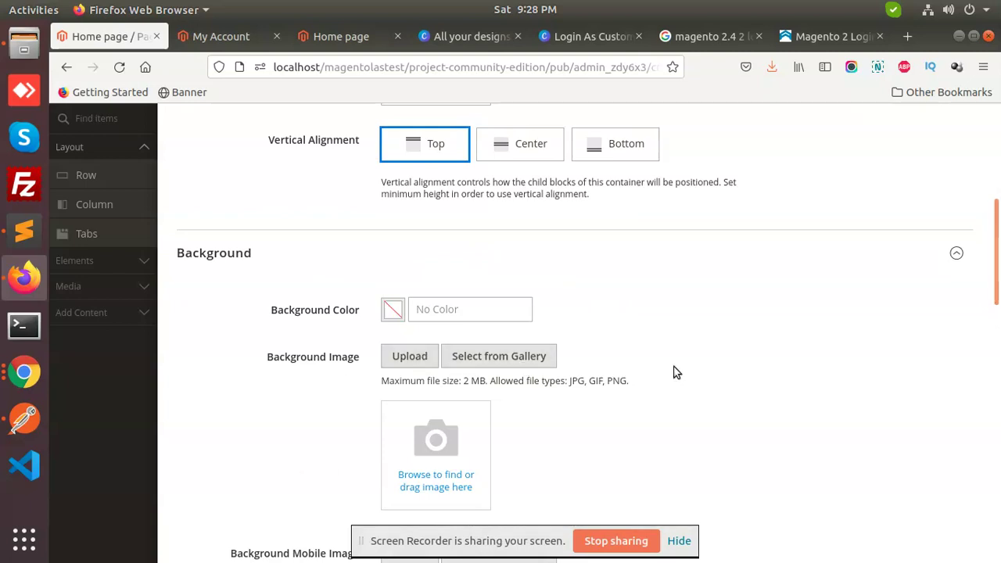
pyautogui.scroll(-2, 674, 374)
pyautogui.scroll(-10, 399, 470)
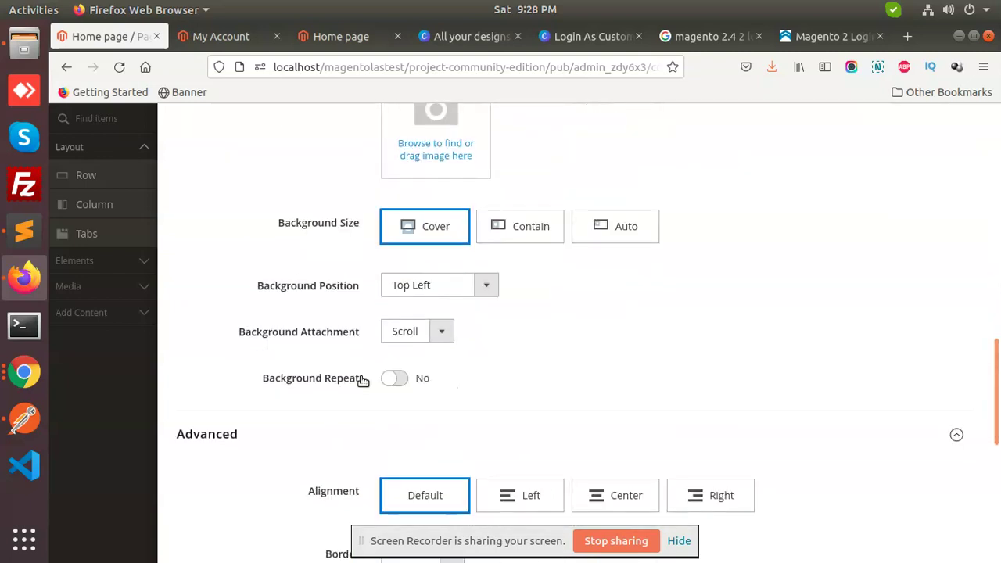
pyautogui.scroll(-6, 615, 407)
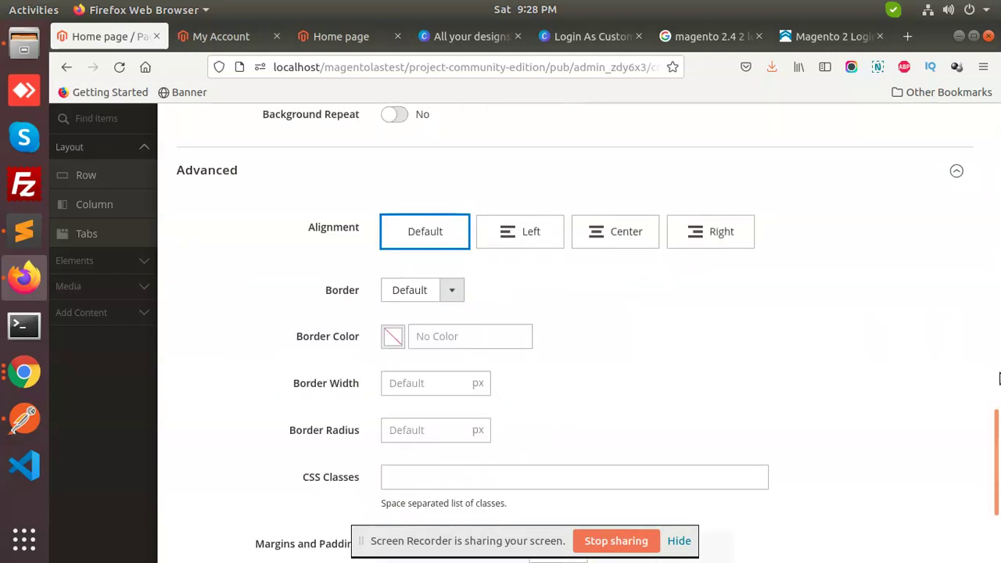
pyautogui.scroll(-4, 357, 399)
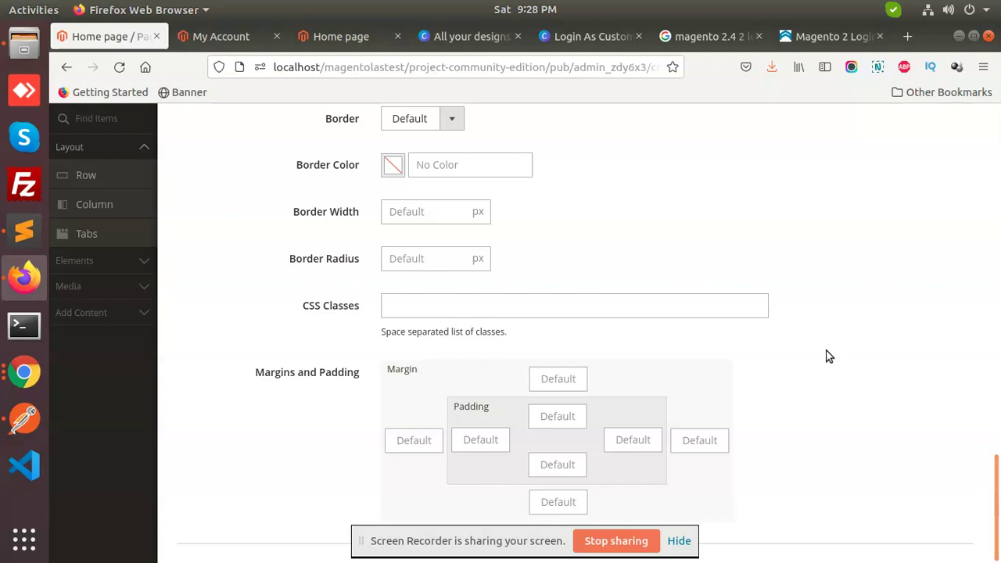
pyautogui.moveTo(996, 535); pyautogui.dragTo(998, 179)
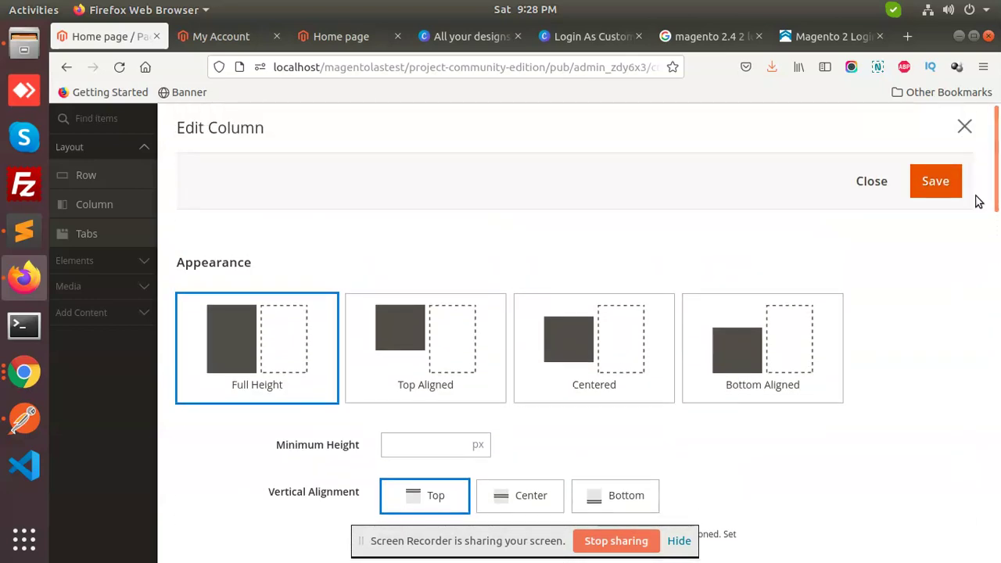
pyautogui.click(939, 195)
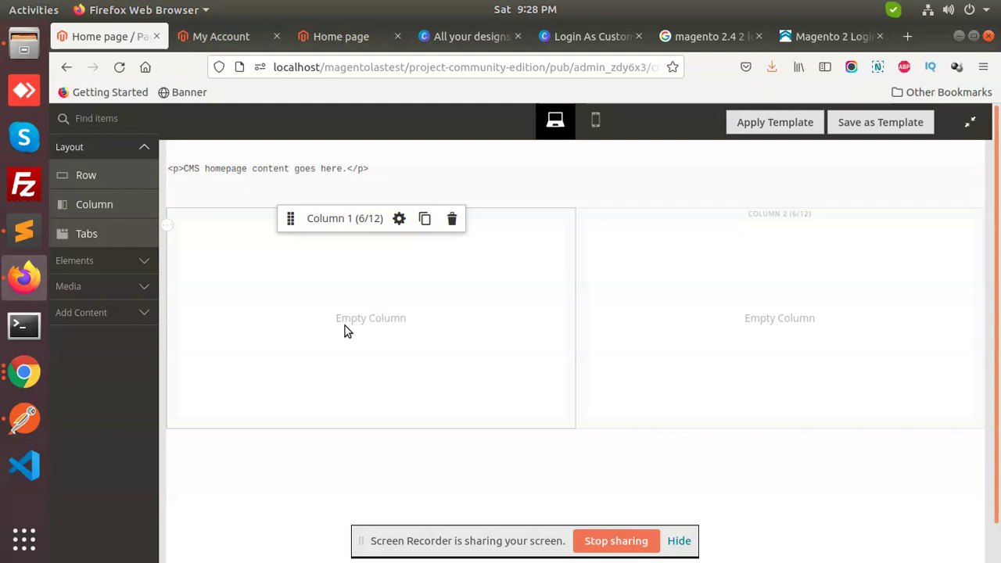
# Step: Add a text element to Column 1 containing 'testttt jdlkjdskj'
pyautogui.click(134, 262)
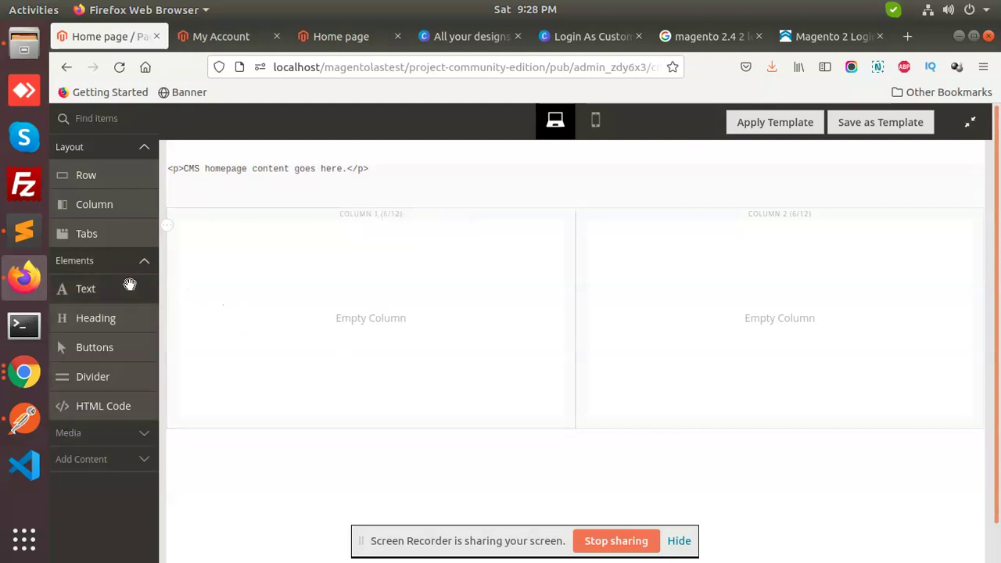
pyautogui.moveTo(116, 293); pyautogui.dragTo(396, 265)
pyautogui.click(237, 240)
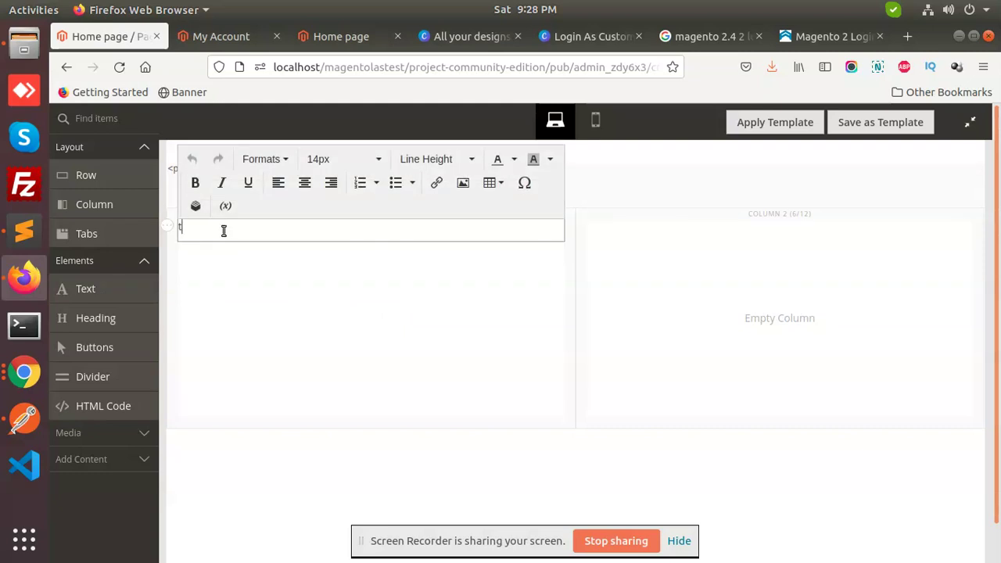
pyautogui.write('testttt jdlkjdskjksjkj')
pyautogui.click(586, 255)
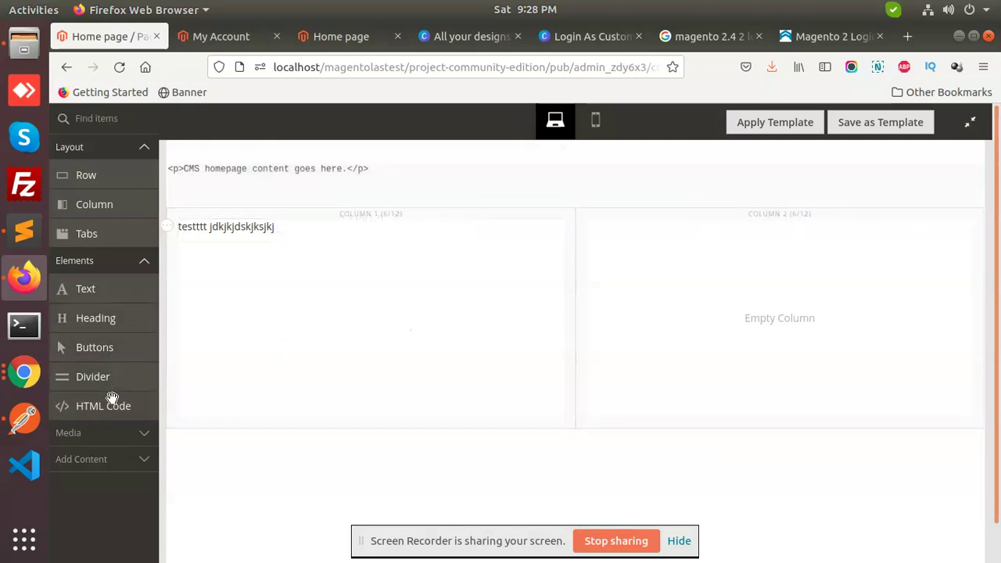
pyautogui.click(109, 438)
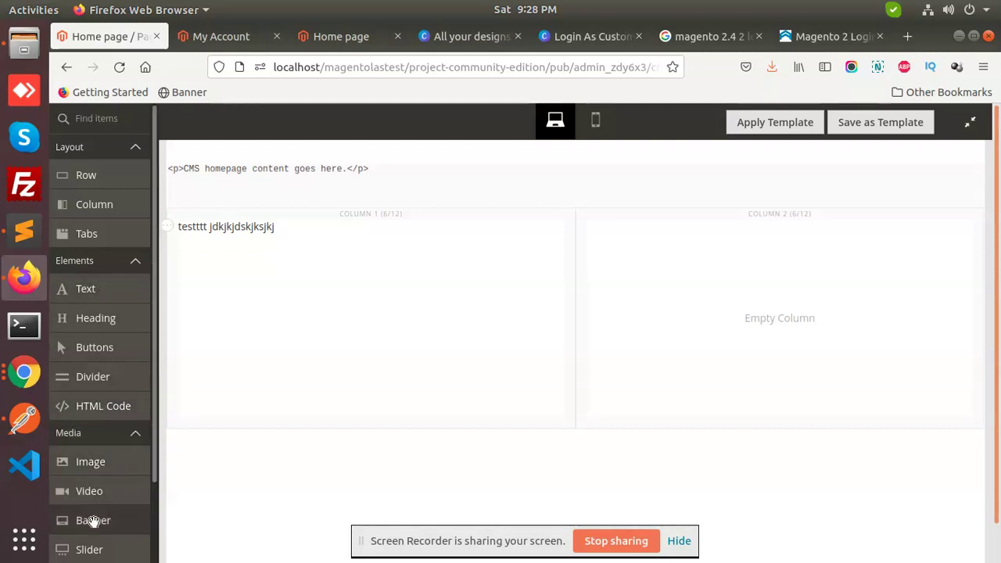
# Step: Drop a Slider below the Column 1 text and start uploading its slide image
pyautogui.moveTo(89, 549); pyautogui.dragTo(258, 311)
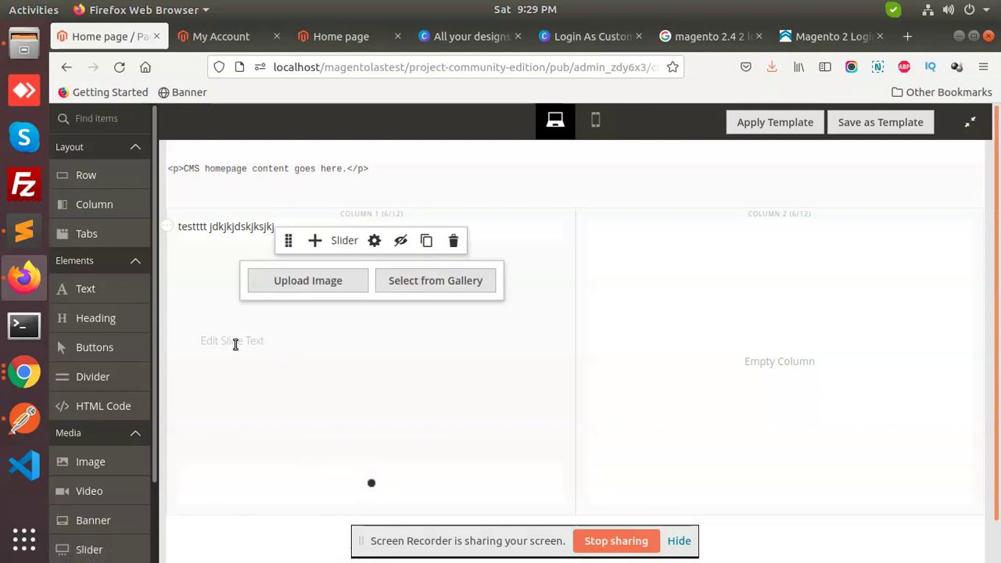
pyautogui.click(235, 343)
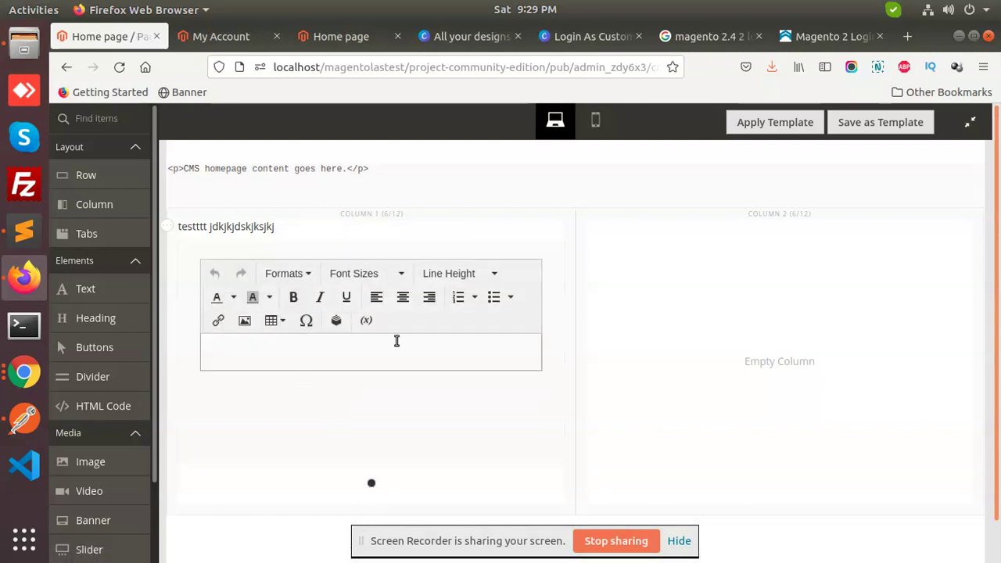
pyautogui.click(693, 263)
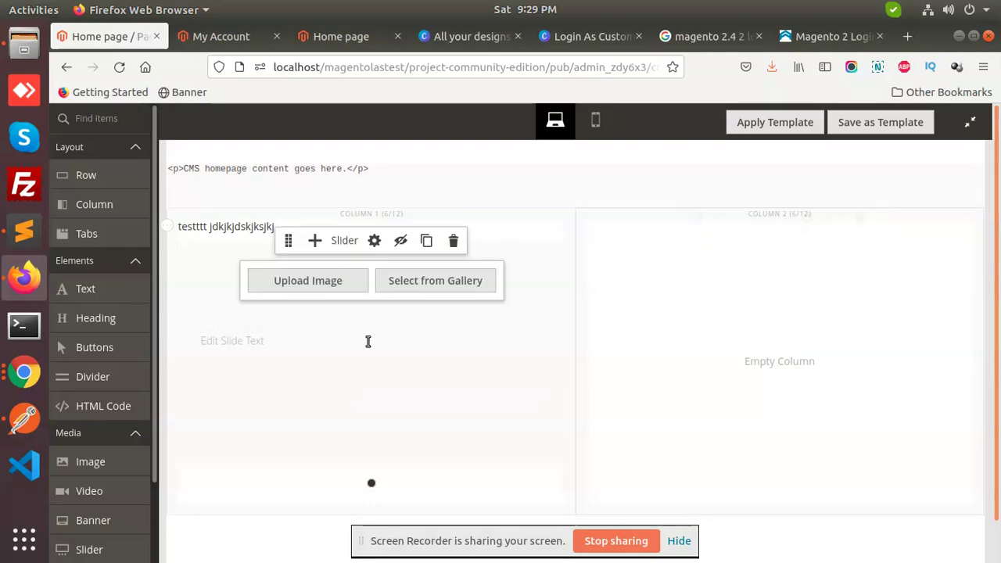
pyautogui.click(317, 285)
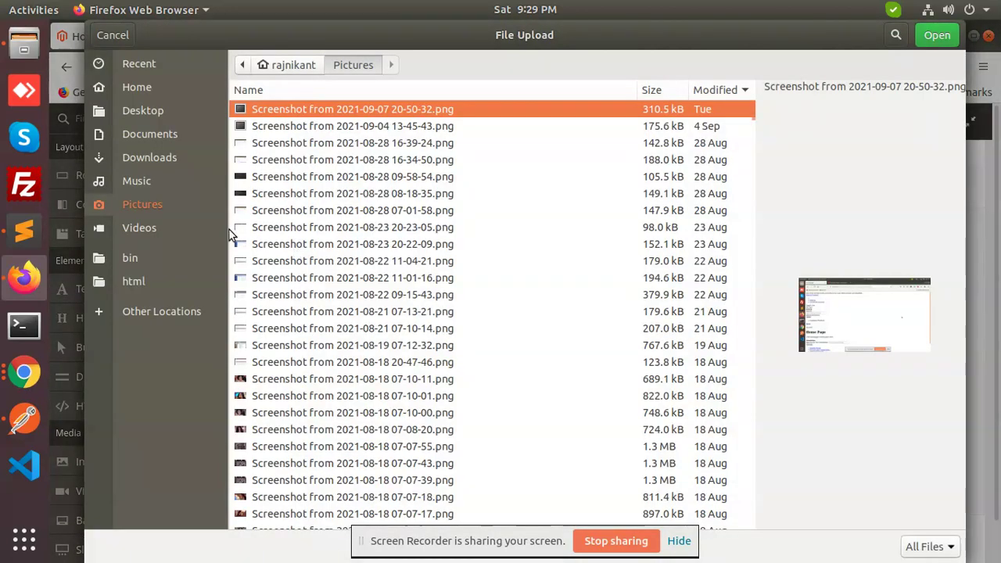
# Step: Upload pic.jpg from Downloads/images as the slider's slide image
pyautogui.click(157, 155)
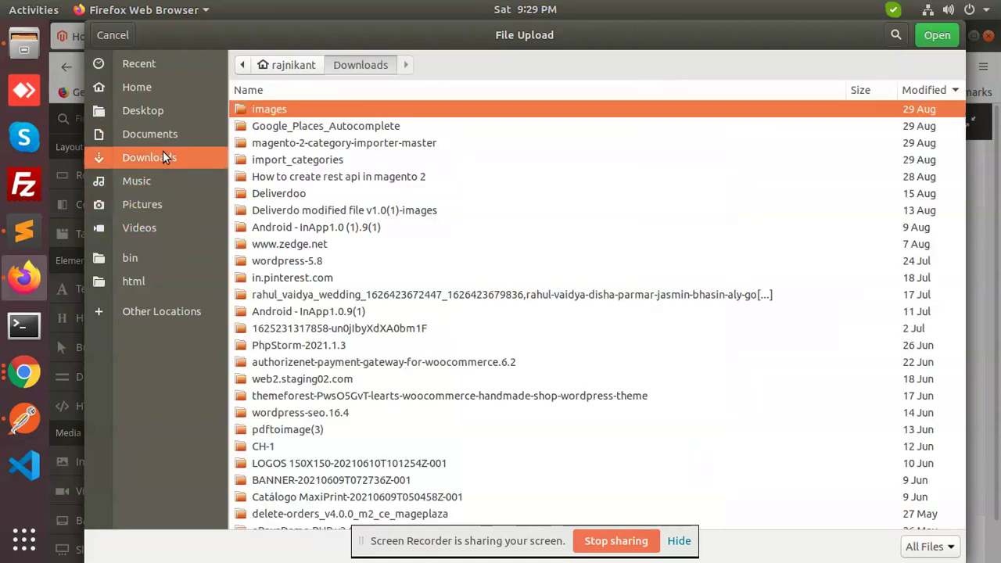
pyautogui.doubleClick(266, 112)
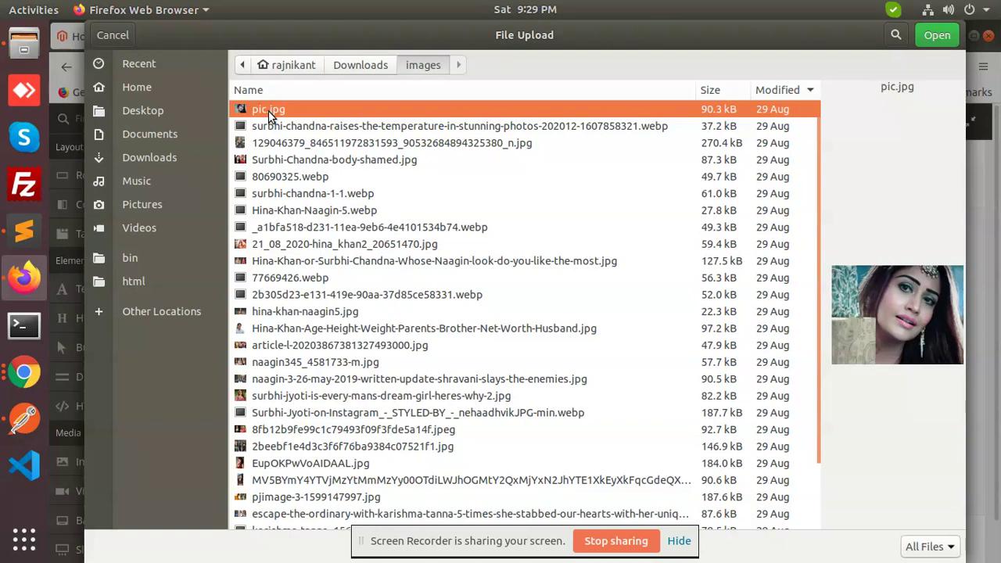
pyautogui.doubleClick(269, 110)
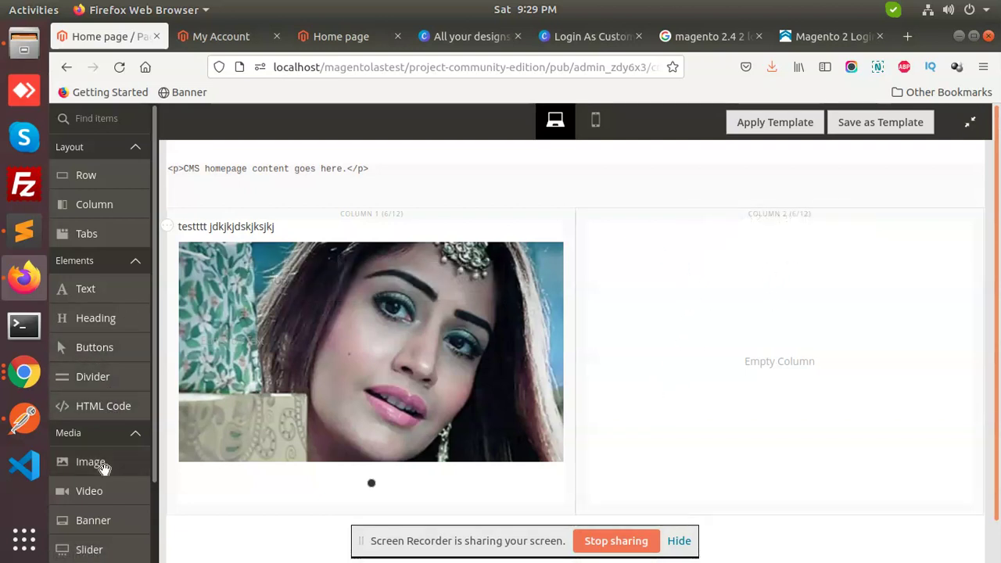
# Step: Add a Banner to Column 2 and upload the portrait photo from the images folder as its image
pyautogui.moveTo(98, 521); pyautogui.dragTo(729, 310)
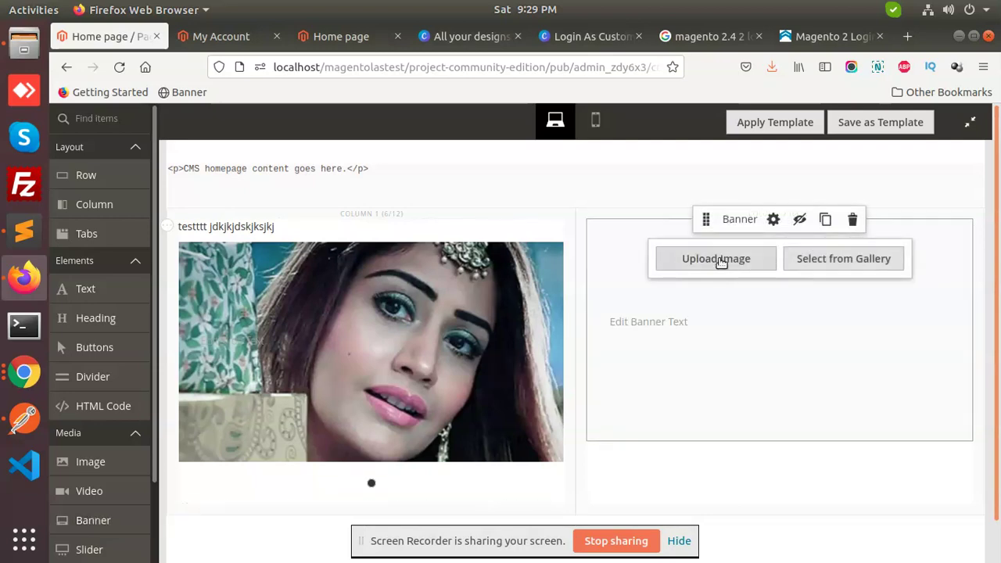
pyautogui.click(721, 262)
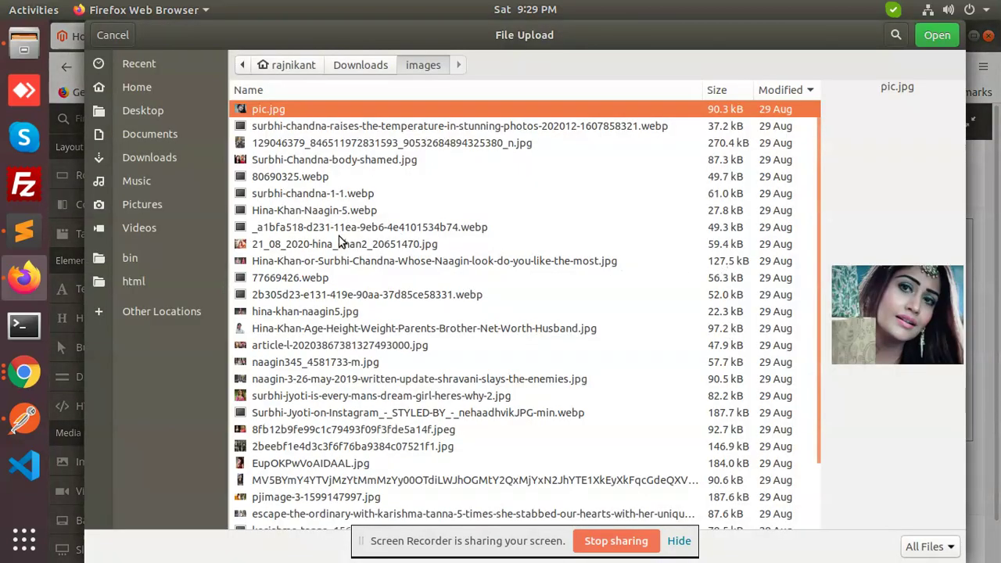
pyautogui.doubleClick(304, 328)
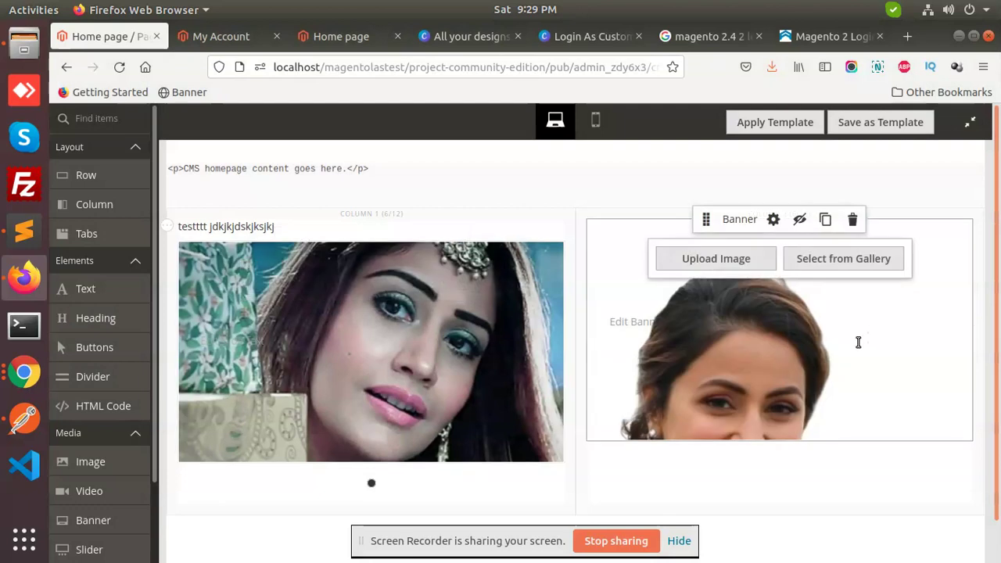
pyautogui.scroll(-1, 650, 447)
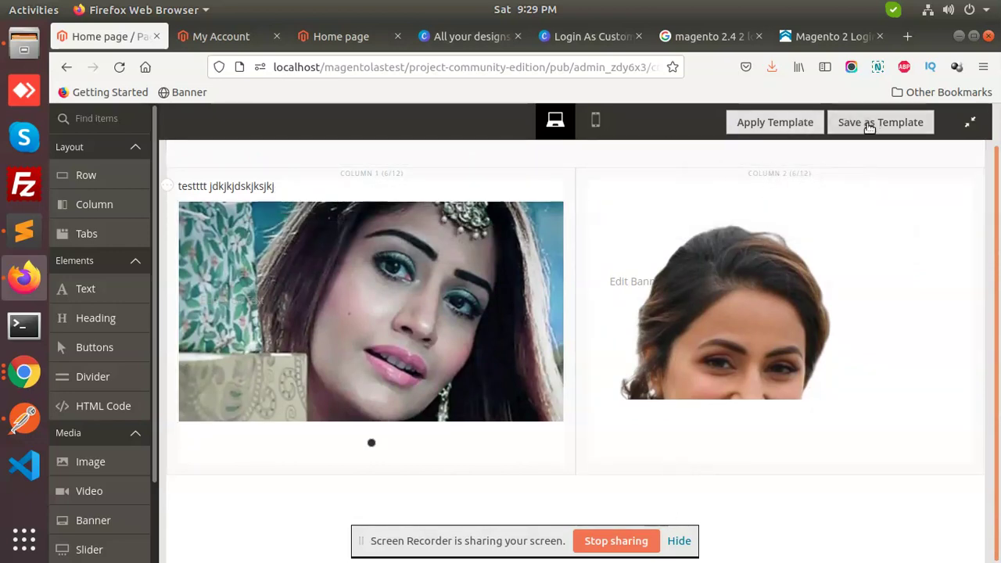
pyautogui.click(790, 125)
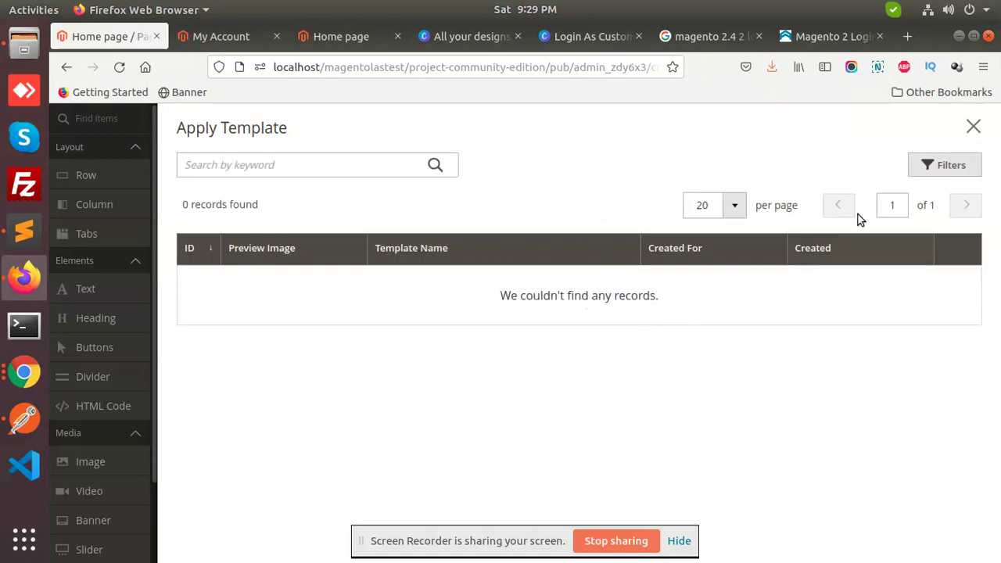
# Step: Start a new Page Builder template named 'test' with Created For left as Any
pyautogui.click(973, 126)
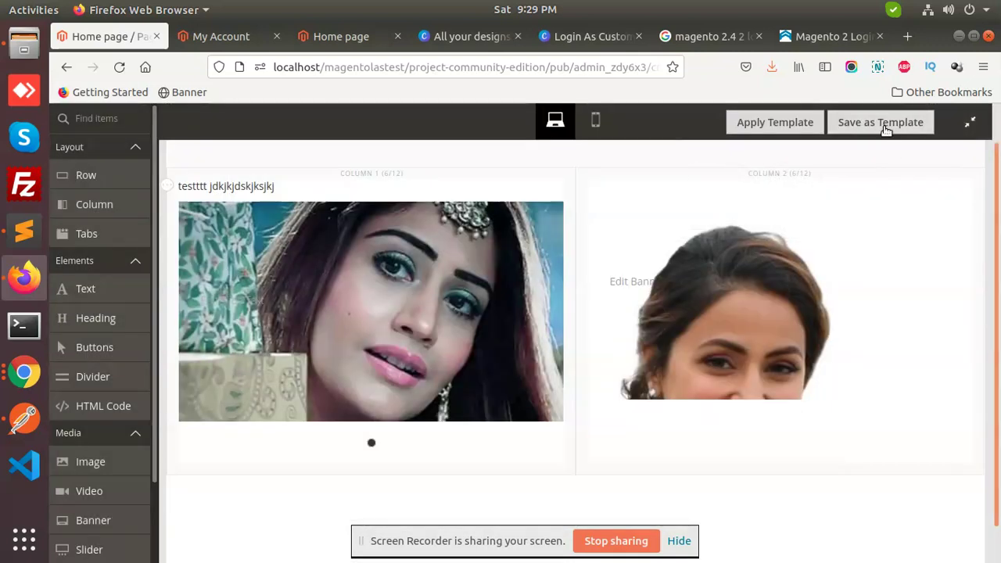
pyautogui.click(883, 123)
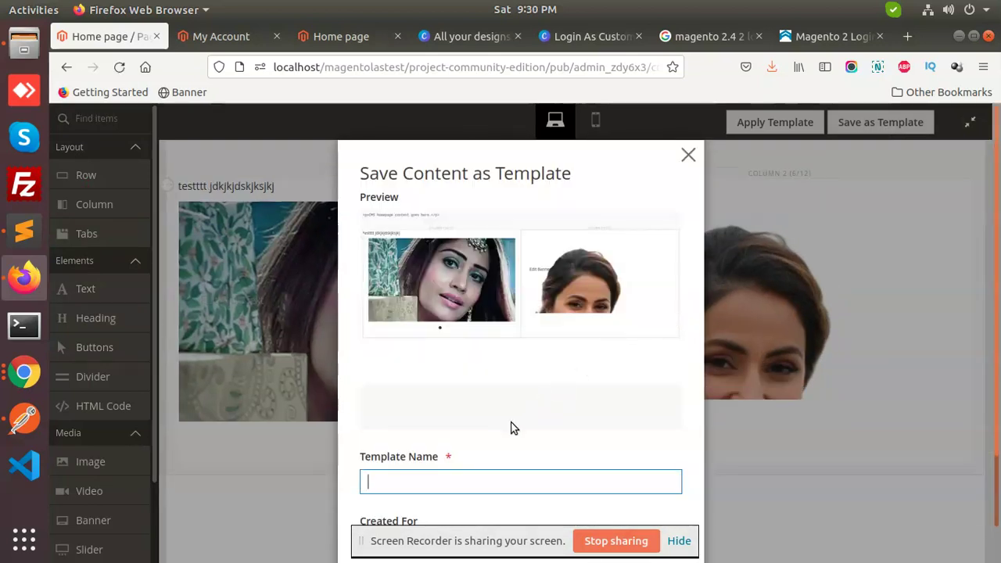
pyautogui.scroll(-2, 512, 428)
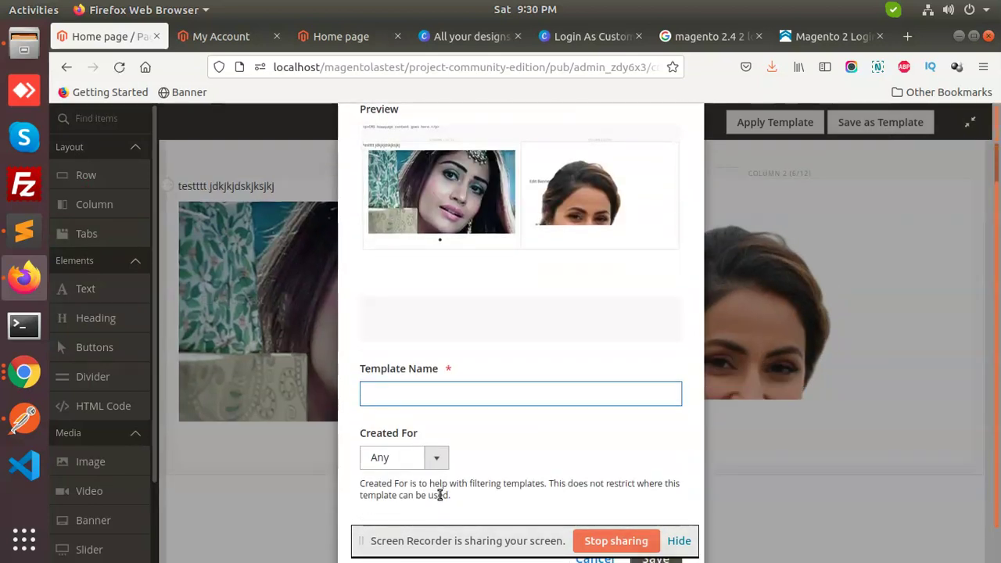
pyautogui.click(412, 461)
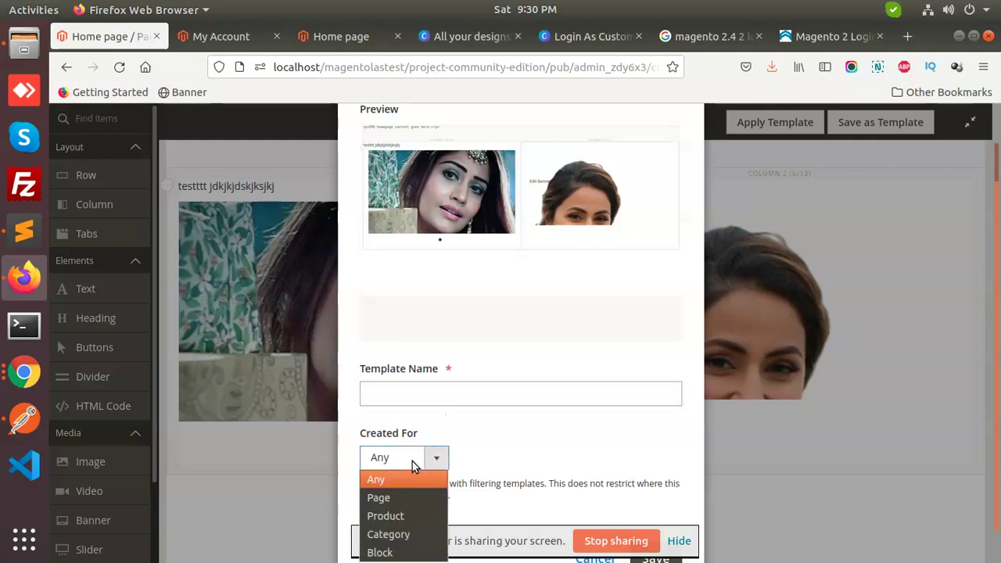
pyautogui.click(429, 388)
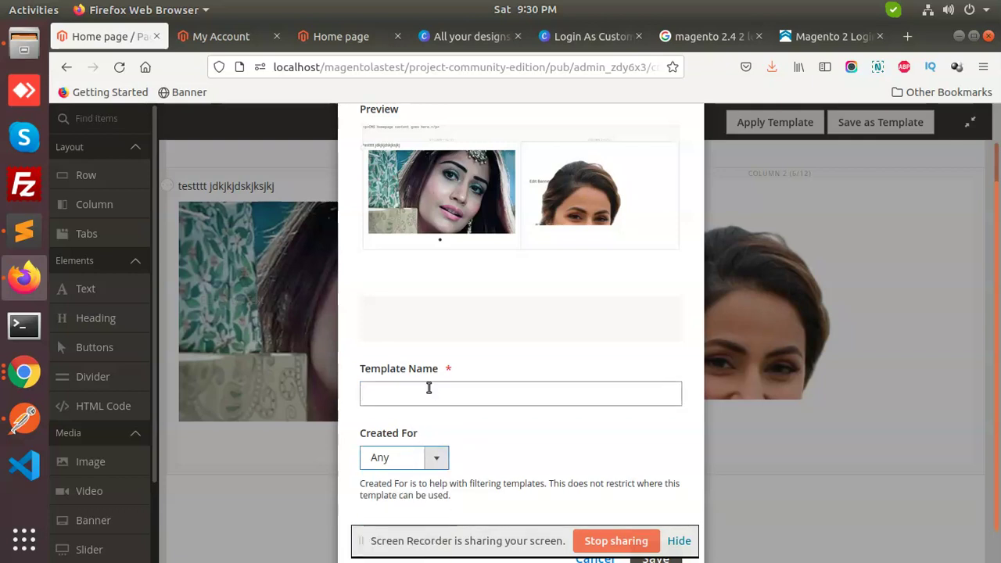
pyautogui.click(429, 388)
pyautogui.write('test')
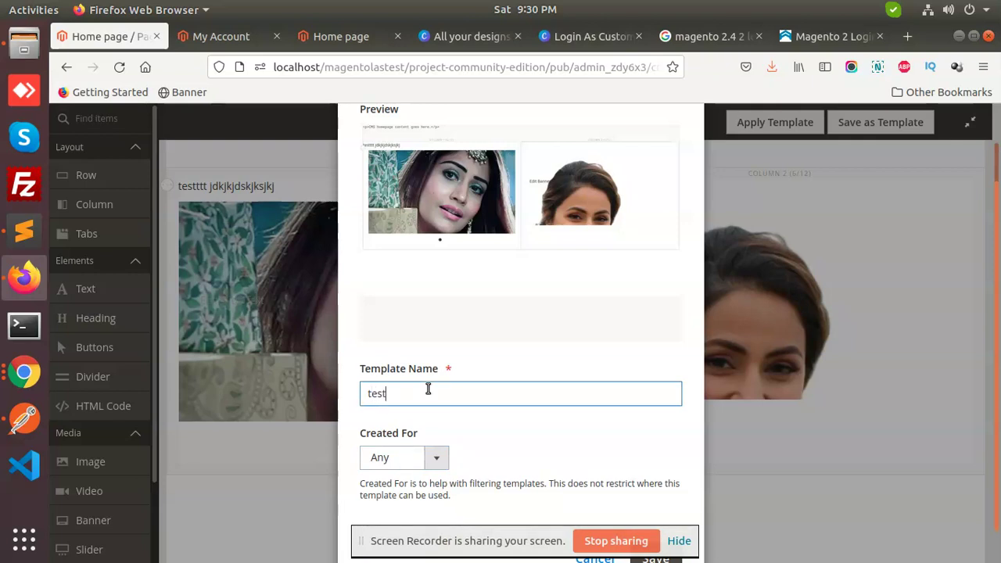
# Step: Save the 'test' template, dismiss the confirmation, and exit full-screen Page Builder
pyautogui.scroll(2, 547, 517)
pyautogui.scroll(-1, 597, 485)
pyautogui.scroll(1, 646, 436)
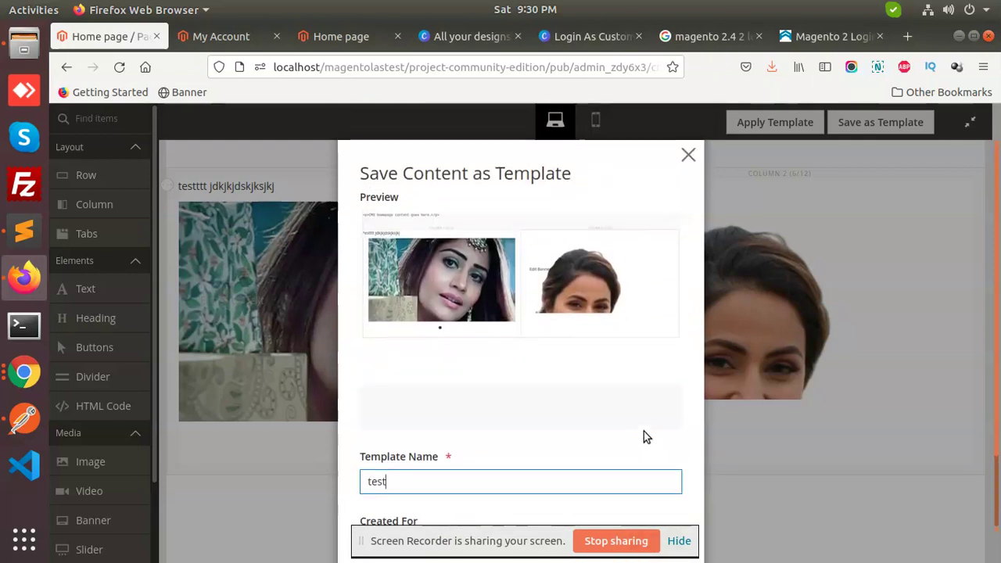
pyautogui.scroll(-3, 646, 436)
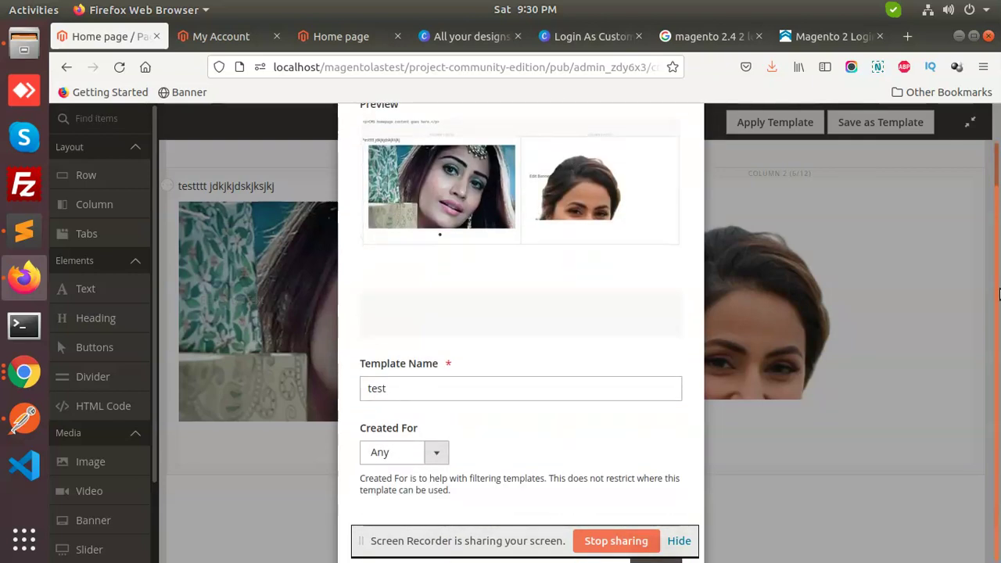
pyautogui.click(660, 513)
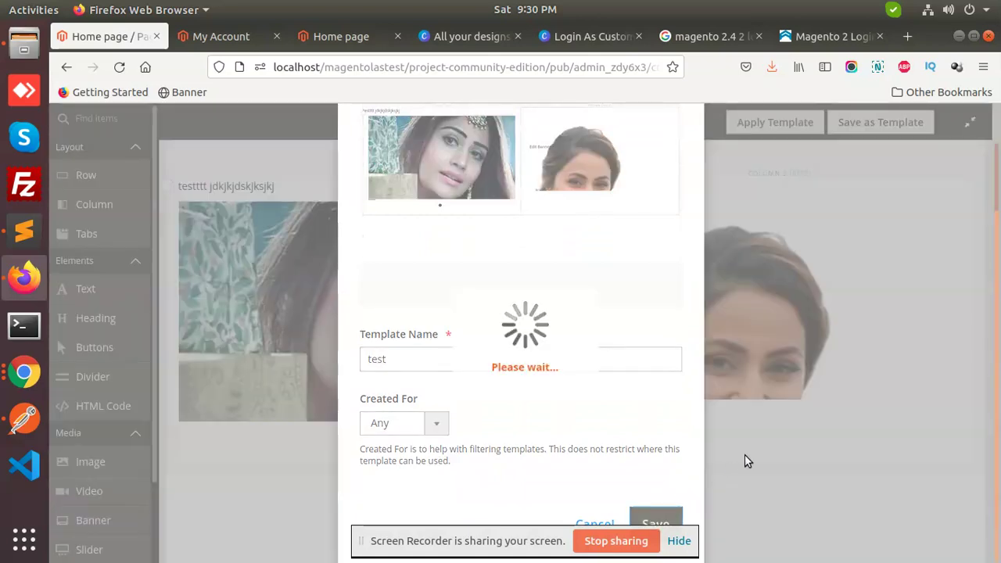
pyautogui.click(665, 256)
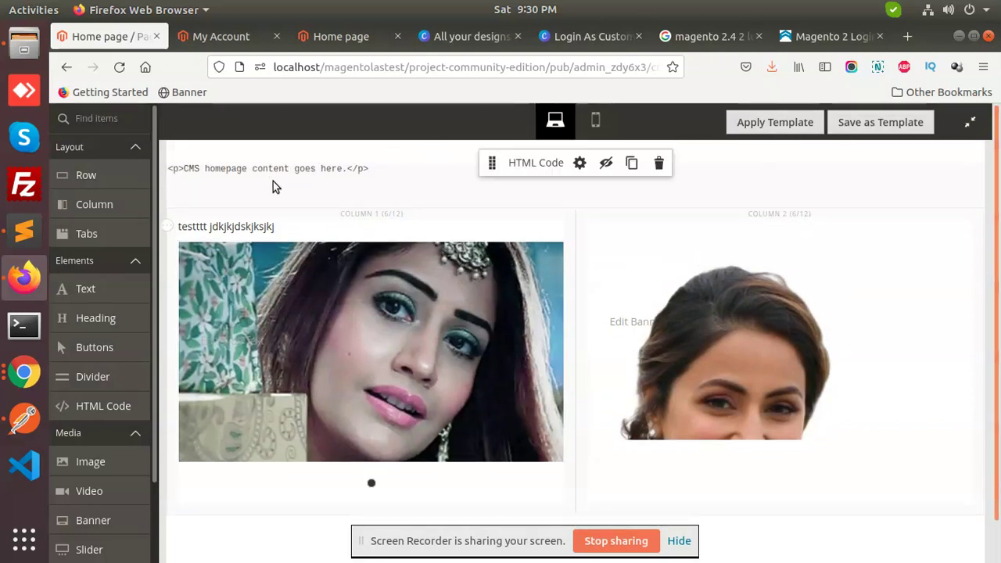
pyautogui.click(970, 122)
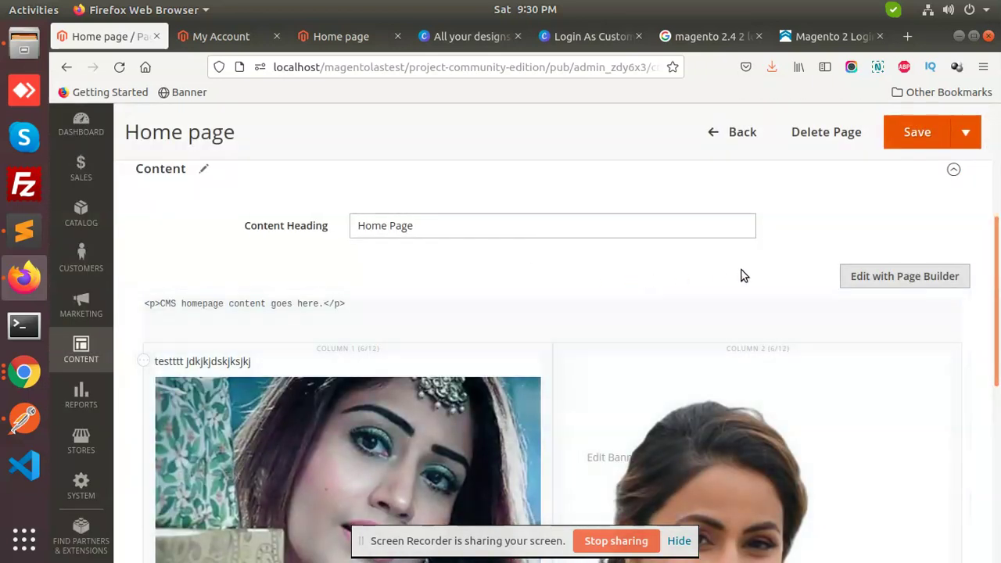
# Step: Save the Home page so Magento confirms 'You saved the page.'
pyautogui.click(901, 139)
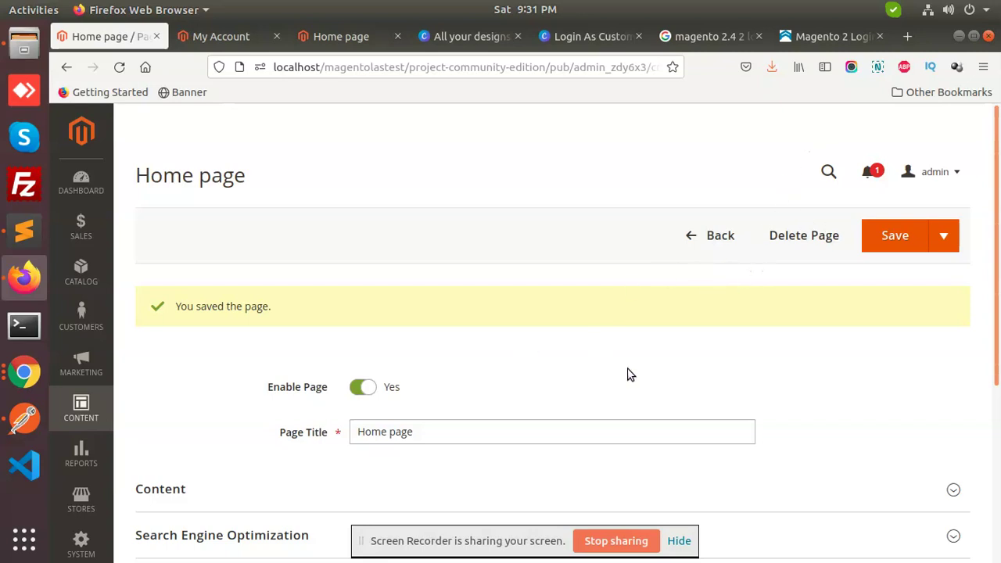
# Step: Load the storefront base URL in the other tab and reload it to show the new home page content
pyautogui.scroll(-2, 927, 248)
pyautogui.click(944, 152)
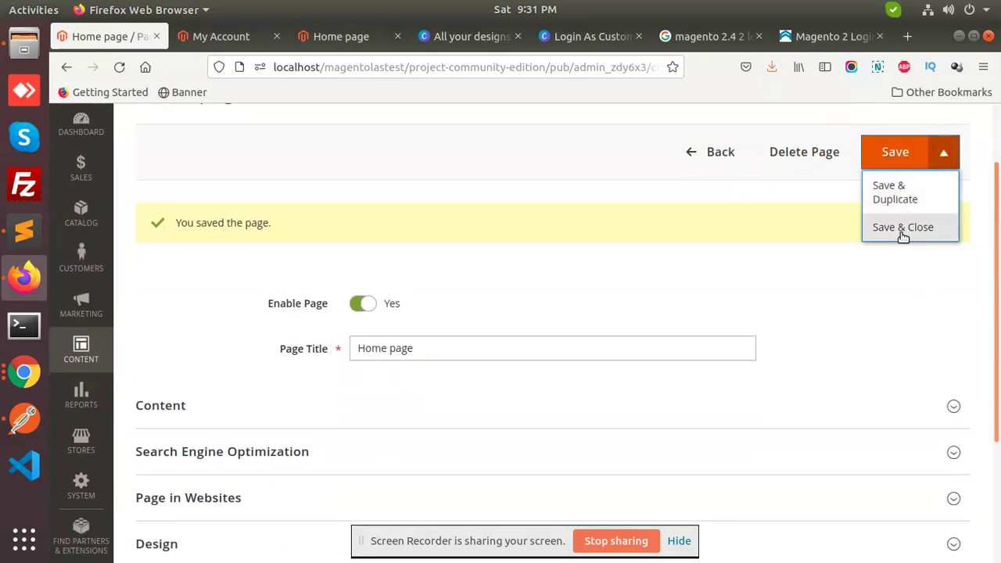
pyautogui.click(990, 224)
pyautogui.scroll(-3, 989, 224)
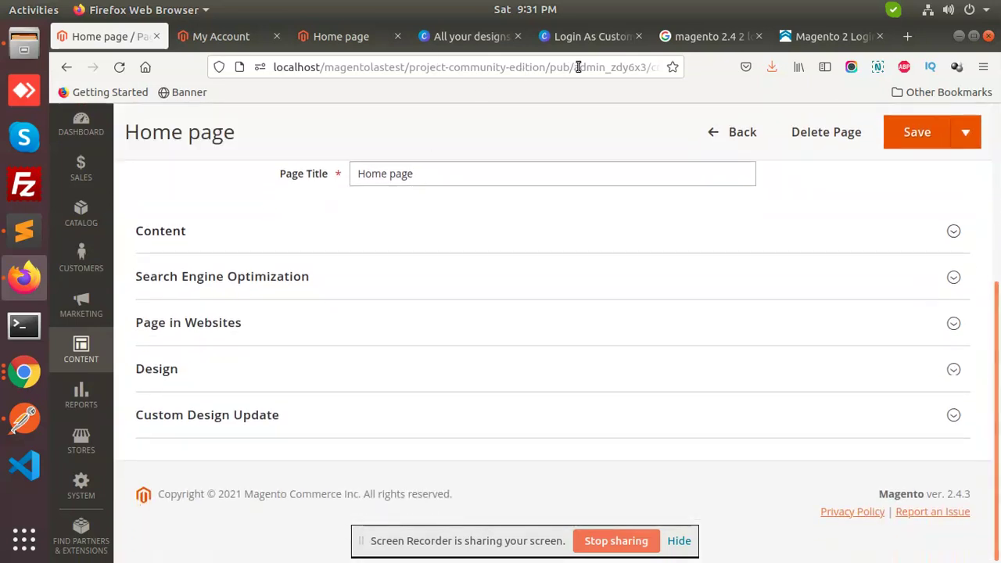
pyautogui.moveTo(577, 68); pyautogui.dragTo(274, 68)
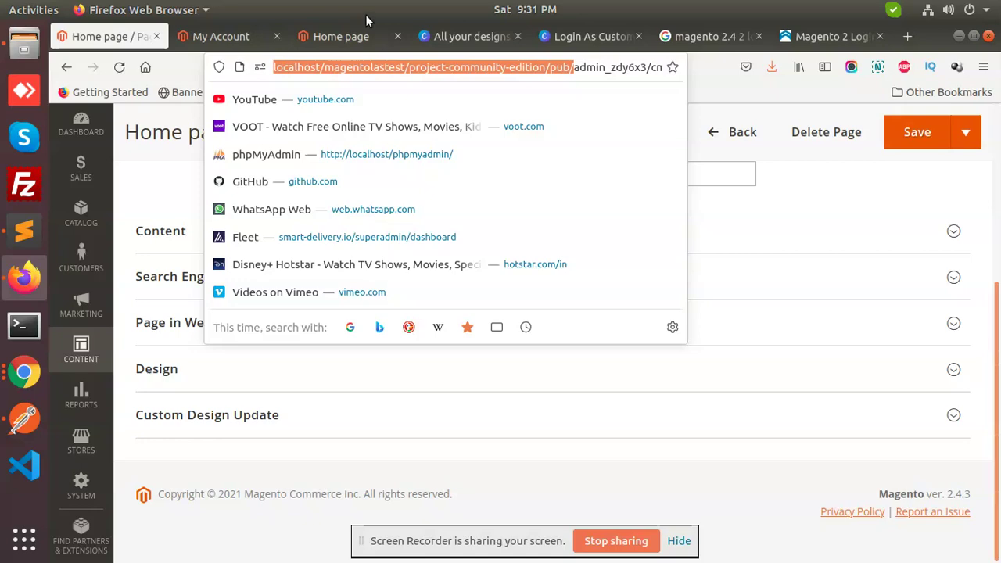
pyautogui.moveTo(392, 67); pyautogui.dragTo(355, 39)
pyautogui.click(150, 77)
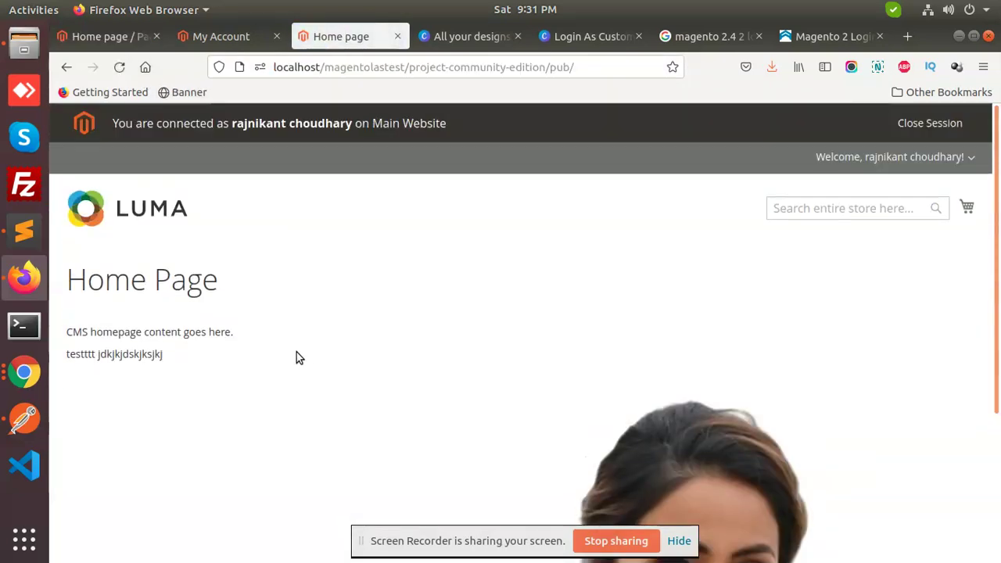
# Step: Confirm the Luma home page shows the new text, slider image and banner, then open My Account
pyautogui.scroll(-4, 932, 258)
pyautogui.scroll(2, 997, 258)
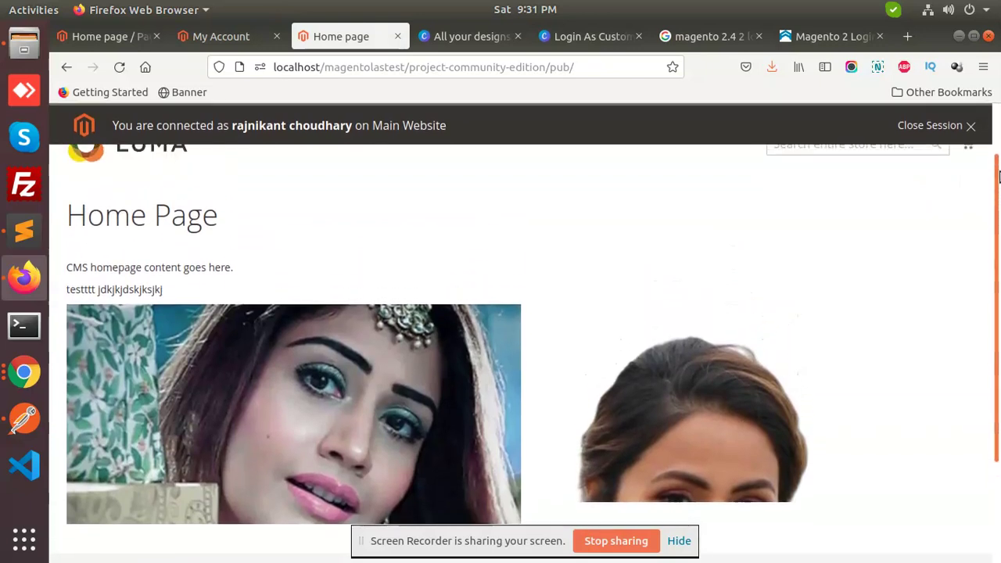
pyautogui.scroll(-3, 999, 307)
pyautogui.scroll(4, 999, 307)
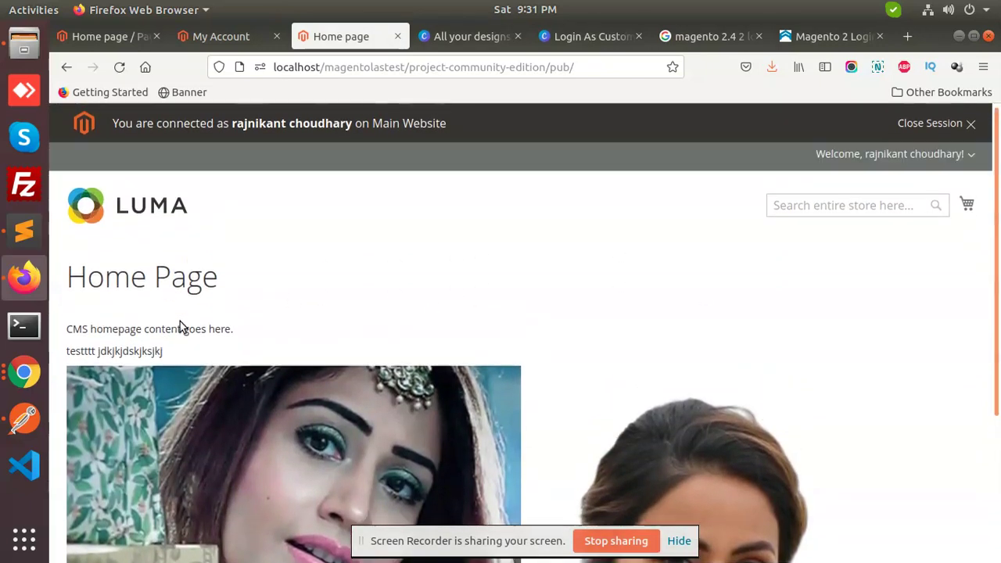
pyautogui.scroll(-5, 282, 316)
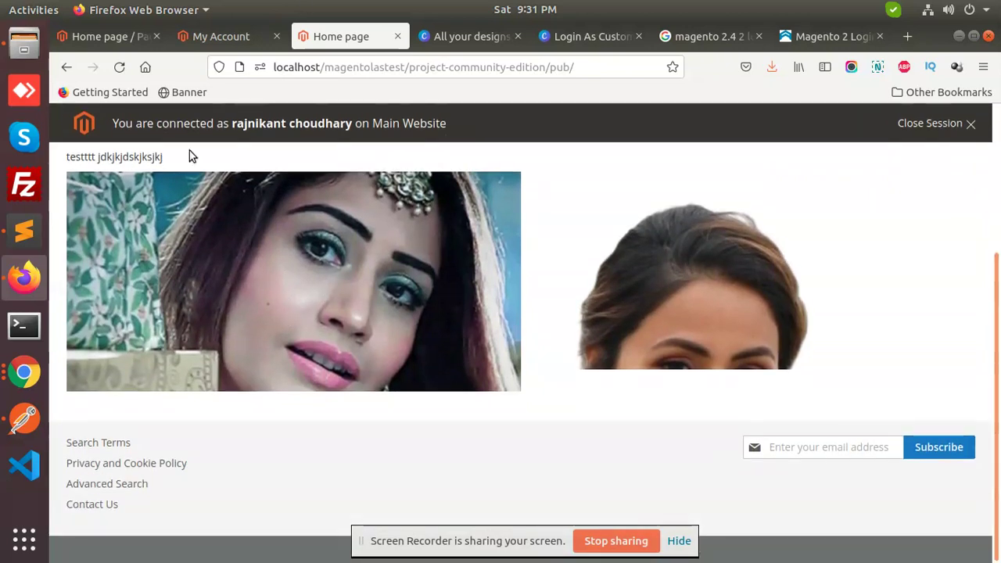
pyautogui.click(212, 37)
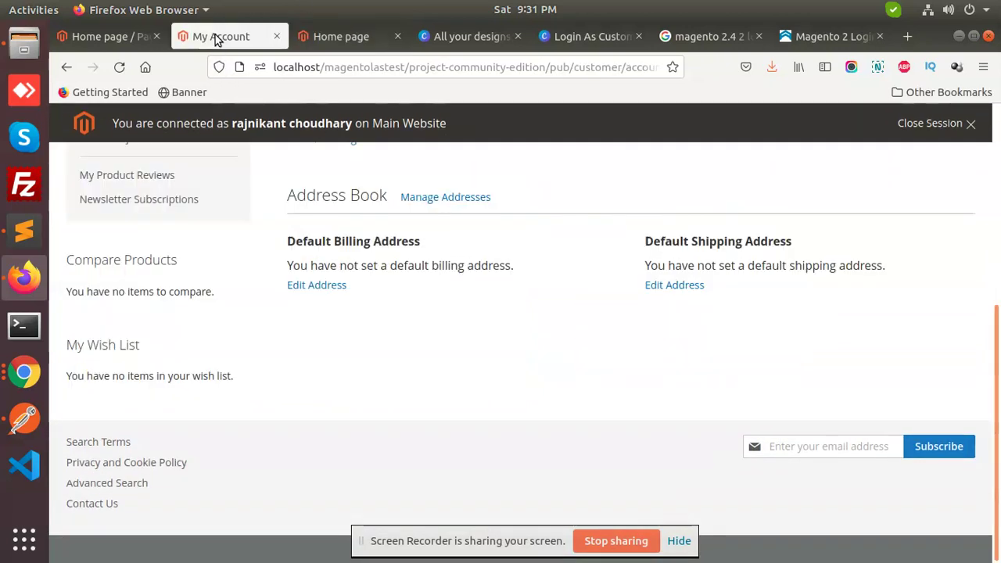